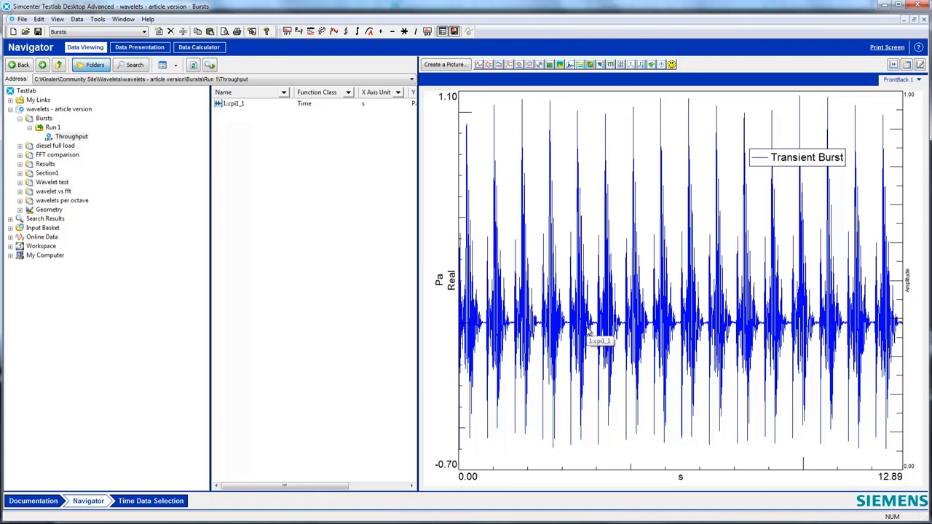
Enable the Time-Variant Frequency Analysis add-in from Tools > Add-ins
{"action": "left_click", "coordinate": [97, 20]}
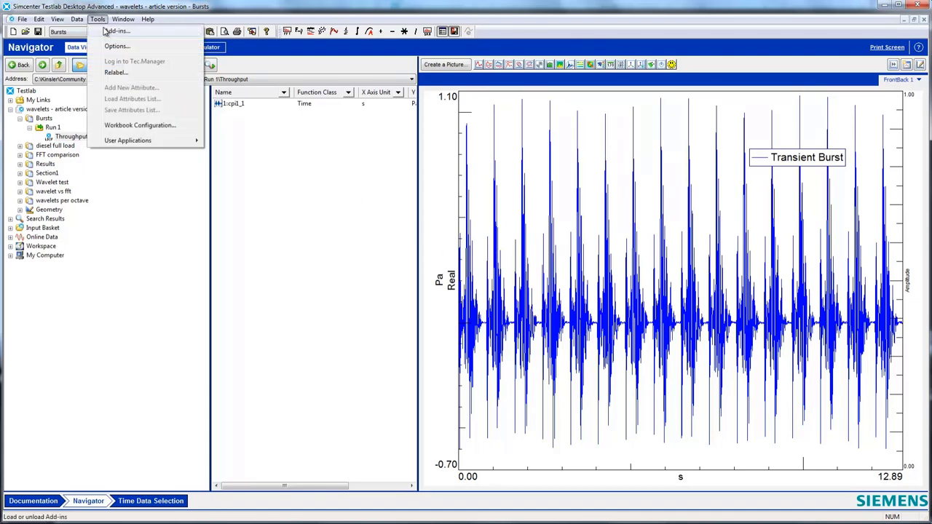
{"action": "left_click", "coordinate": [423, 211]}
{"action": "key", "text": "t"}
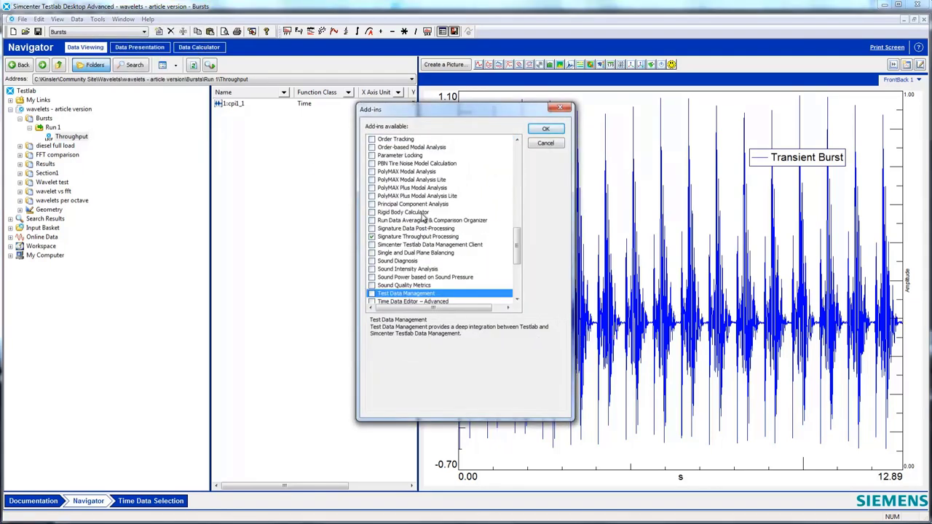
{"action": "scroll", "coordinate": [422, 216], "scroll_direction": "down", "scroll_amount": 3}
{"action": "scroll", "coordinate": [422, 216], "scroll_direction": "down", "scroll_amount": 2}
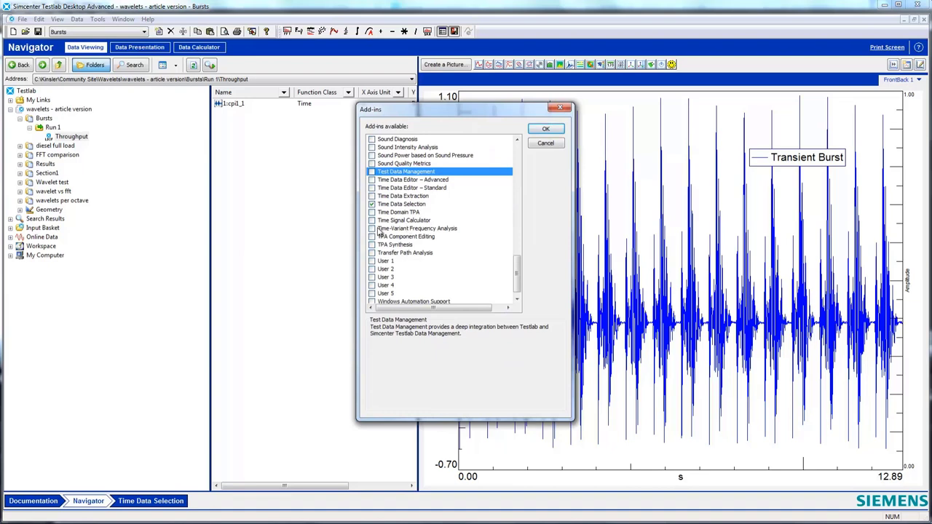
{"action": "left_click", "coordinate": [372, 230]}
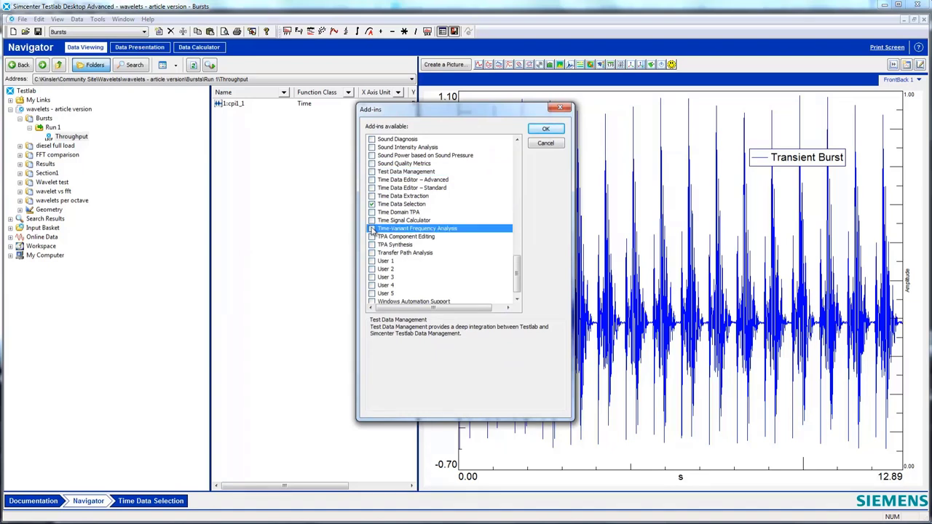
{"action": "left_click", "coordinate": [547, 131]}
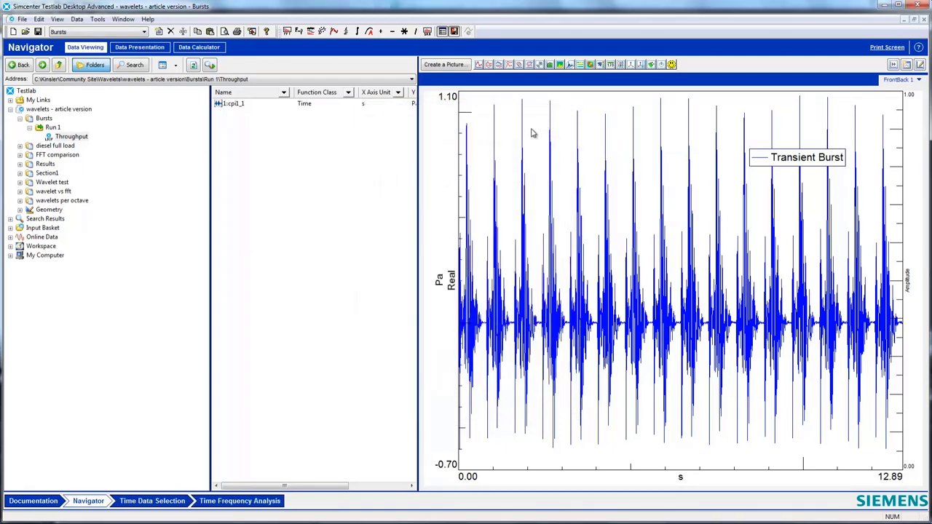
Replace the Input Basket contents with the cpi1_1 burst signal and go to Time Data Selection
{"action": "left_click", "coordinate": [241, 104]}
{"action": "right_click", "coordinate": [241, 104]}
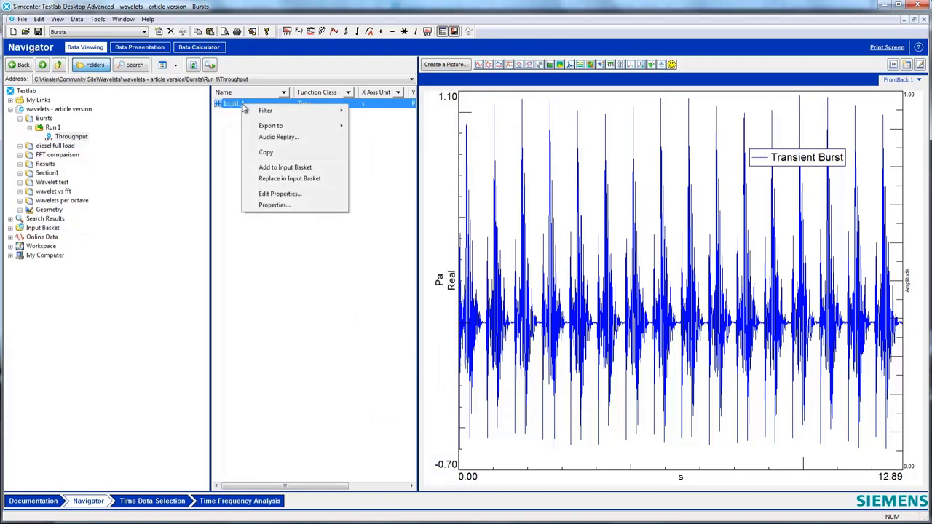
{"action": "left_click", "coordinate": [289, 179]}
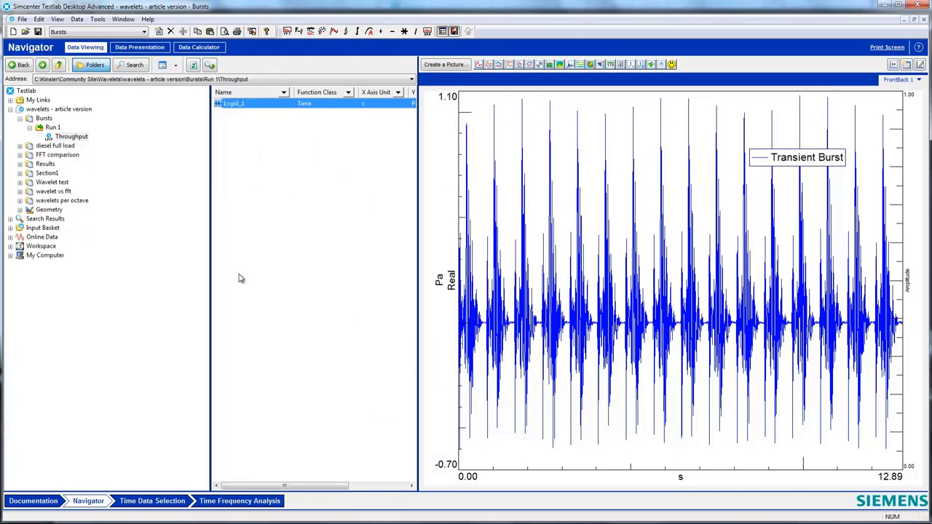
{"action": "left_click", "coordinate": [149, 500]}
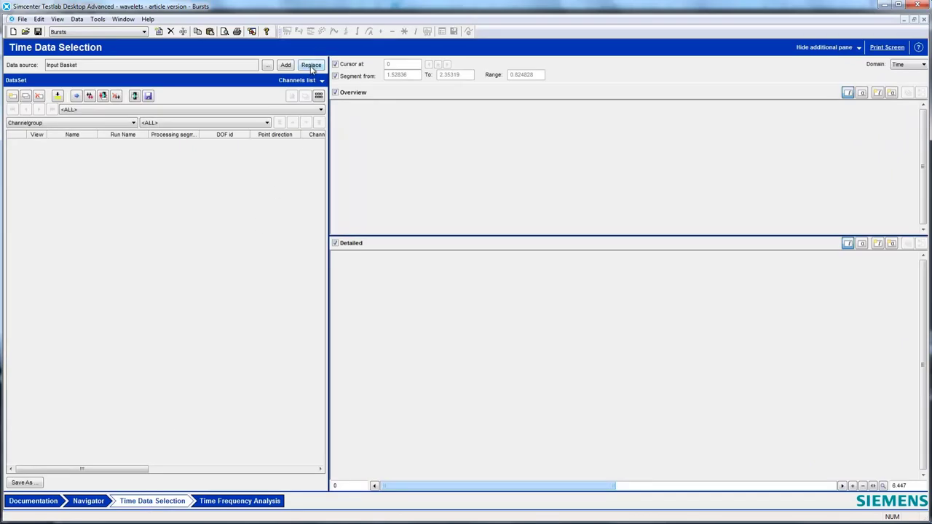
Load the Input Basket signal and set the 1.50–2.35 s burst as the processing segment
{"action": "left_click", "coordinate": [312, 65]}
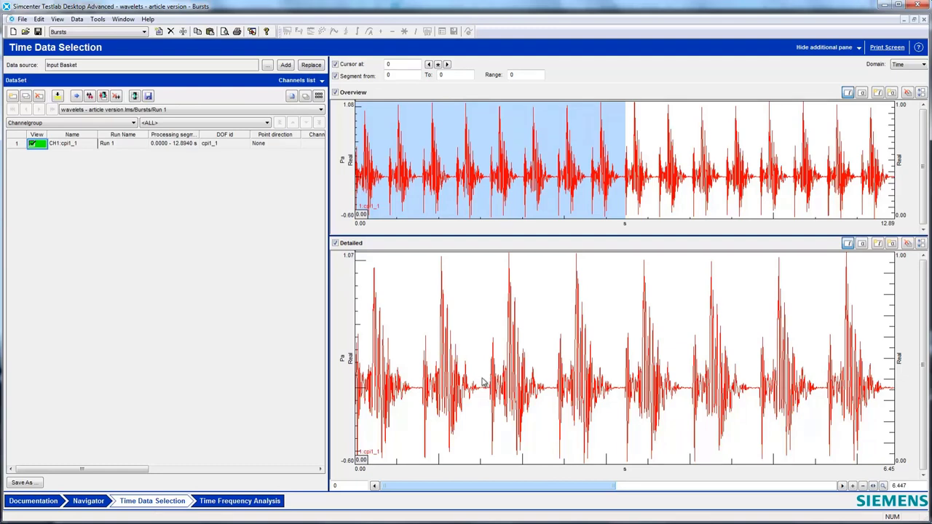
{"action": "left_click_drag", "start_coordinate": [481, 382], "coordinate": [552, 395]}
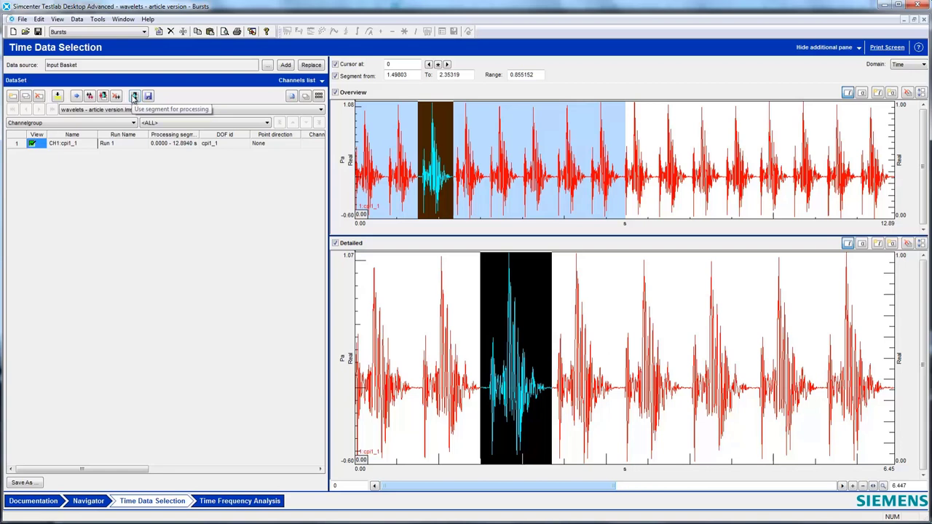
{"action": "left_click", "coordinate": [134, 98]}
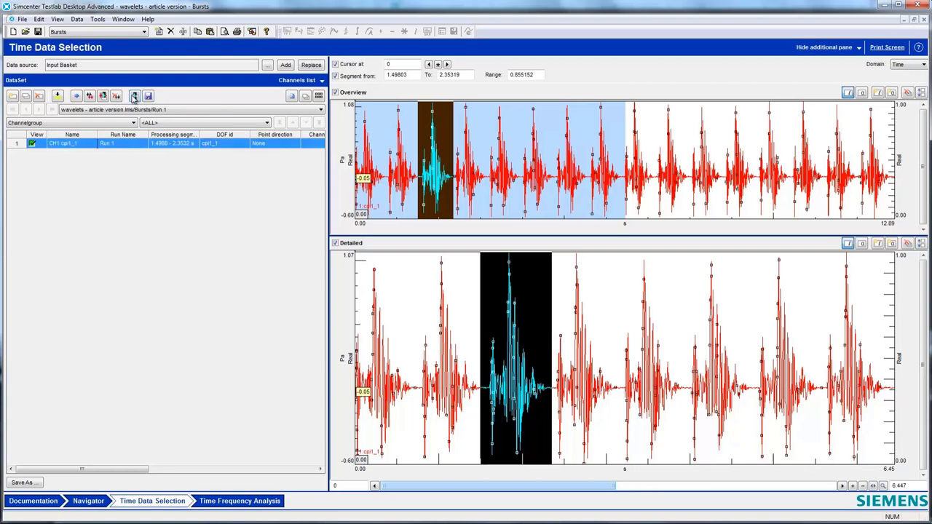
{"action": "left_click", "coordinate": [265, 504]}
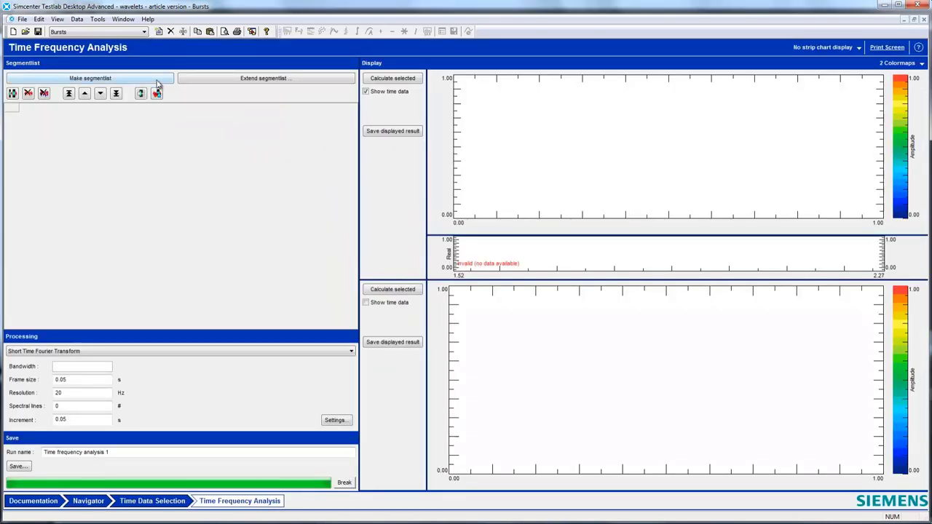
Make a segment list from the selected 1.50–2.35 s burst
{"action": "left_click", "coordinate": [156, 79]}
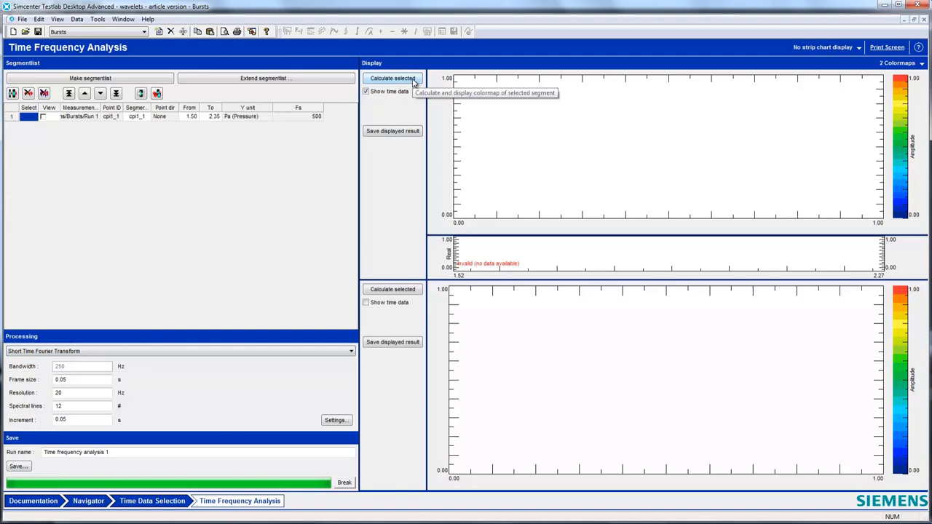
Calculate the Short Time Fourier Transform colormap of the burst in the upper display
{"action": "left_click", "coordinate": [393, 79]}
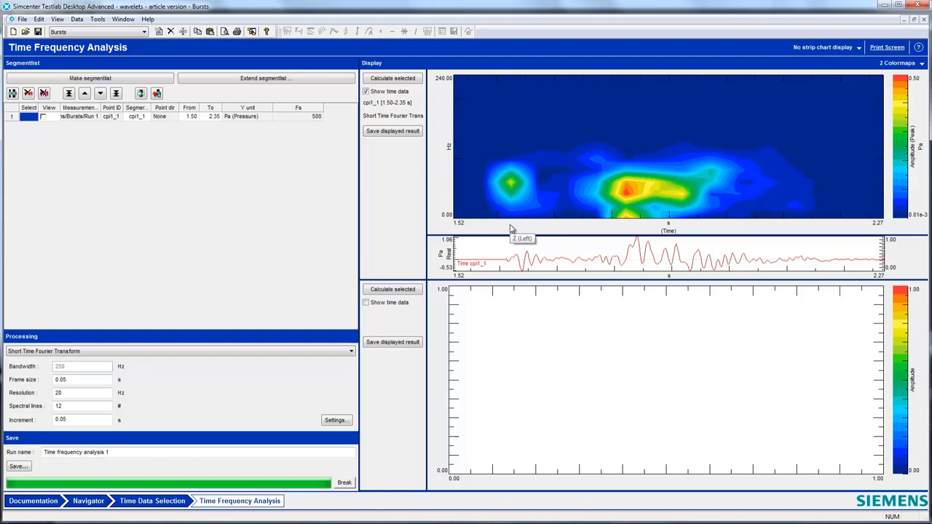
Set processing to Wavelet Transform and calculate the burst's wavelet colormap in the lower display
{"action": "left_click", "coordinate": [248, 353]}
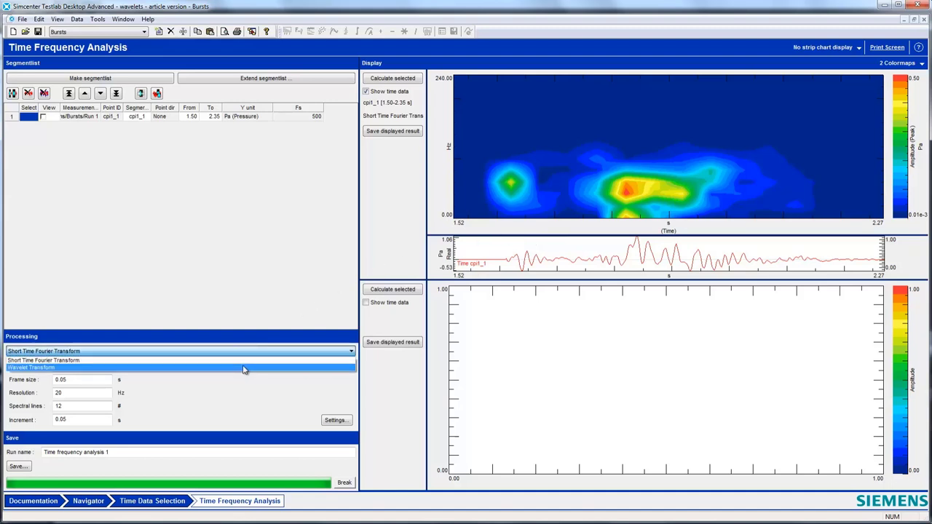
{"action": "left_click", "coordinate": [244, 368]}
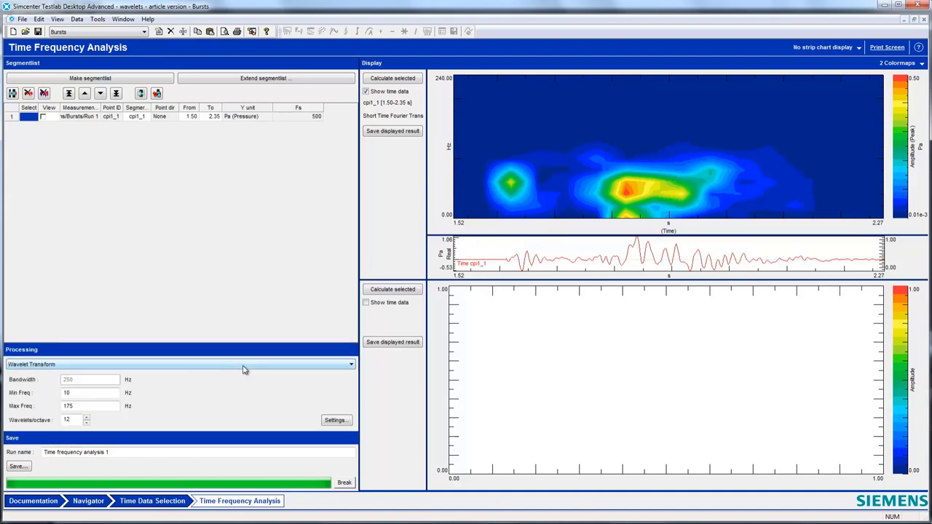
{"action": "left_click", "coordinate": [418, 291]}
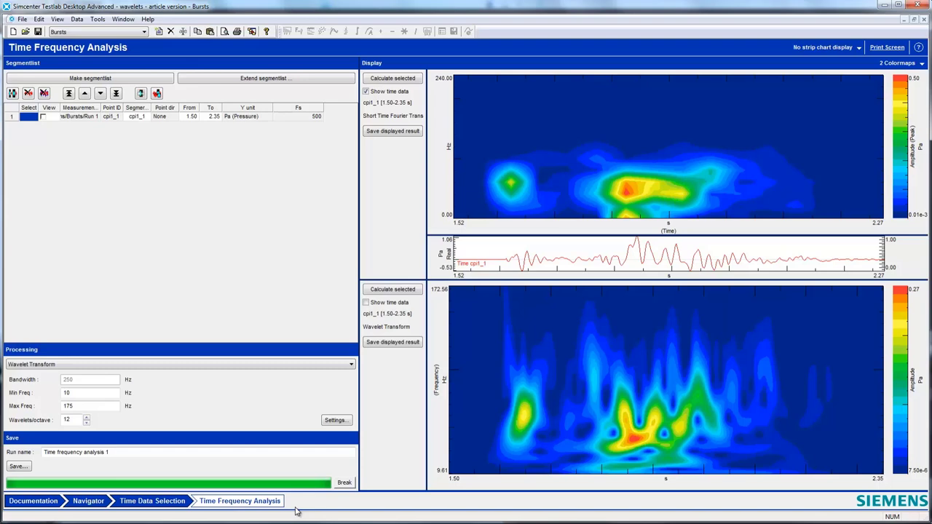
Enable the Signature Throughput Processing add-in from Tools > Add-ins
{"action": "left_click", "coordinate": [99, 21]}
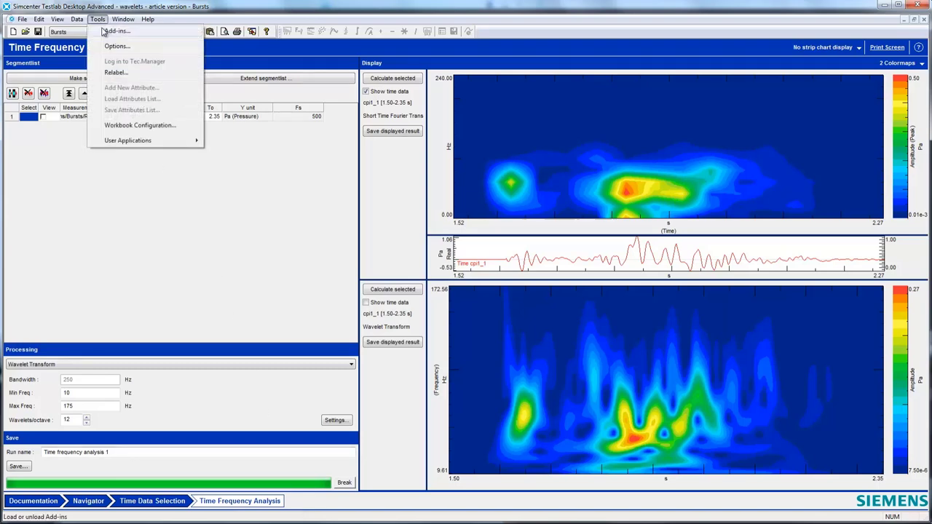
{"action": "left_click", "coordinate": [104, 32]}
{"action": "left_click", "coordinate": [440, 189]}
{"action": "key", "text": "t"}
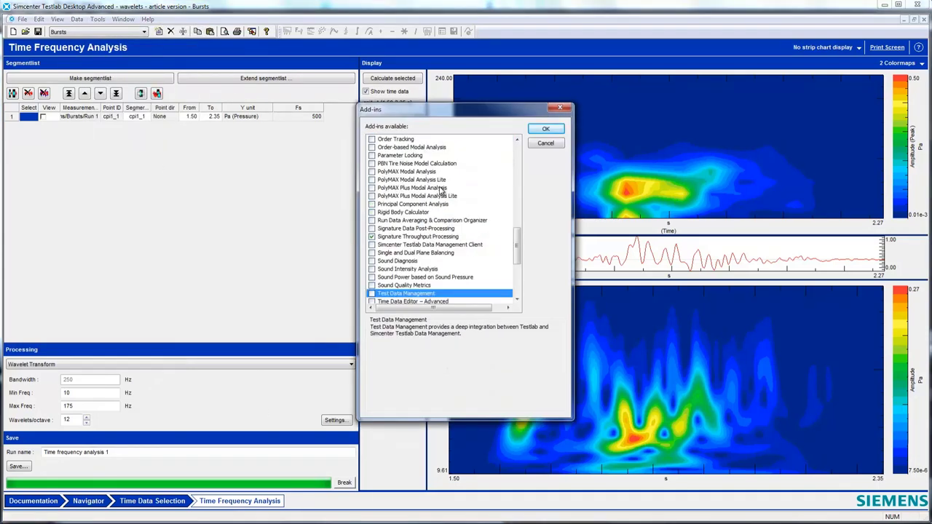
{"action": "key", "text": "s"}
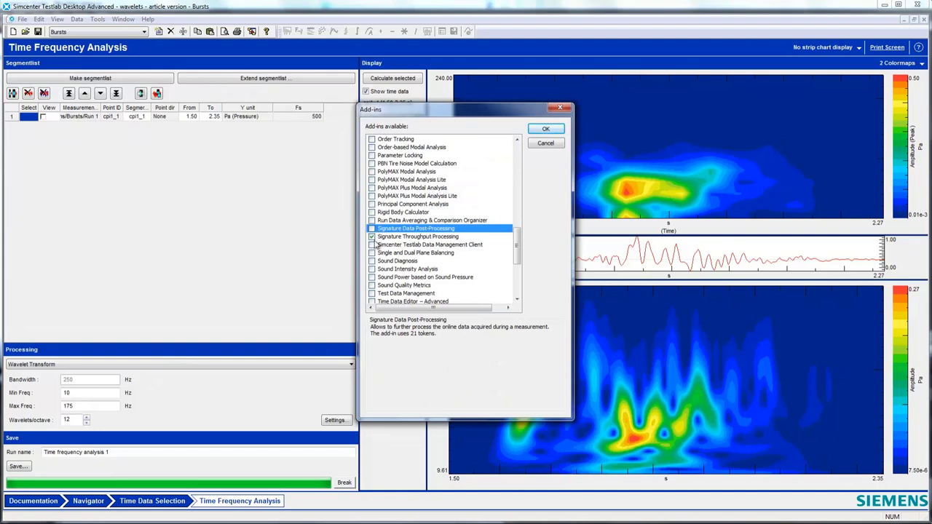
{"action": "left_click", "coordinate": [392, 237]}
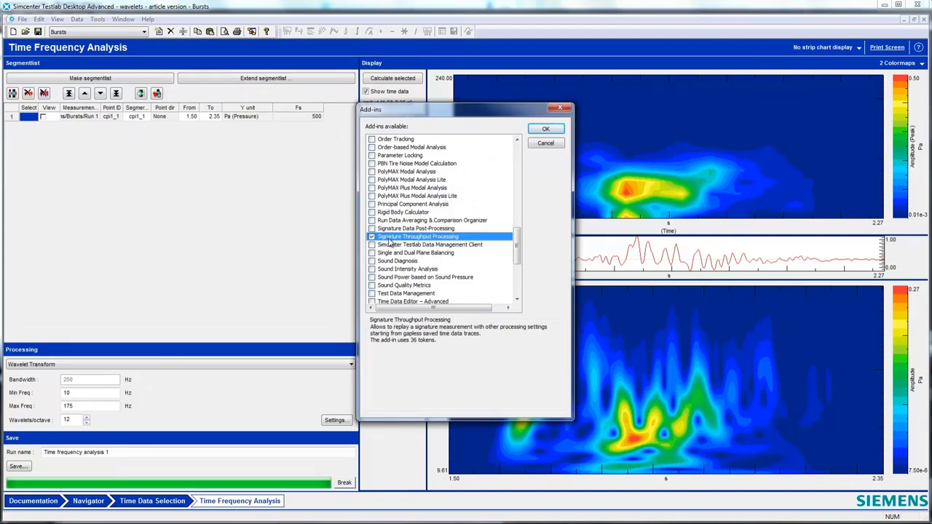
{"action": "left_click", "coordinate": [545, 129]}
In Time Data Processing, open the Section settings on the Wavelet Maps tab
{"action": "left_click", "coordinate": [341, 501]}
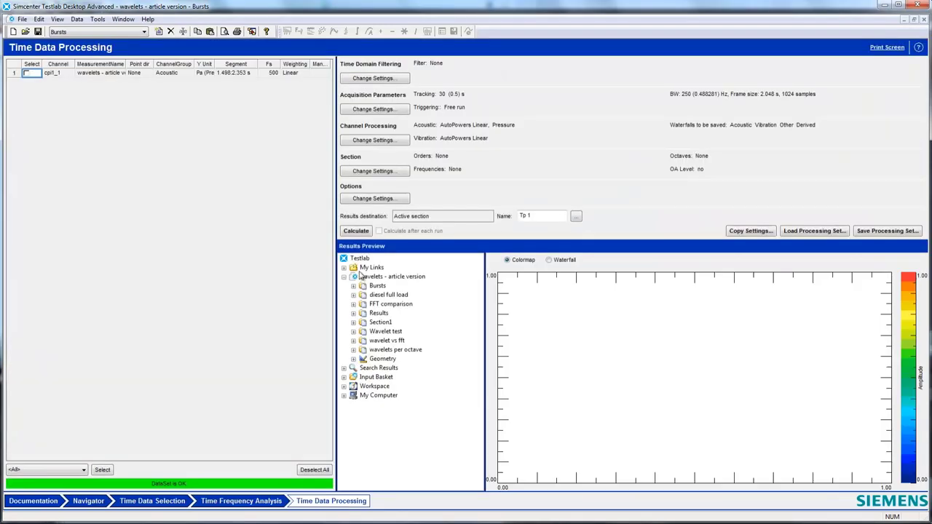
{"action": "left_click", "coordinate": [390, 174]}
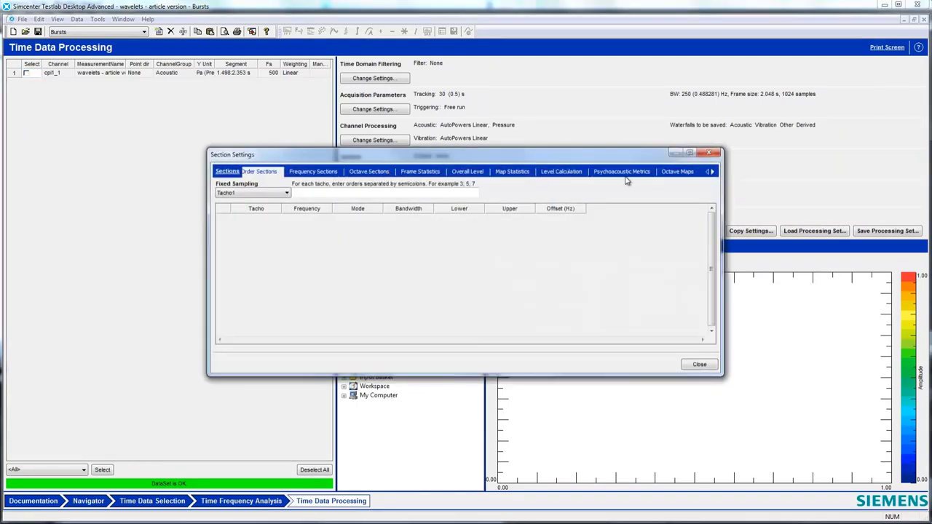
{"action": "left_click", "coordinate": [713, 172]}
{"action": "left_click", "coordinate": [687, 174]}
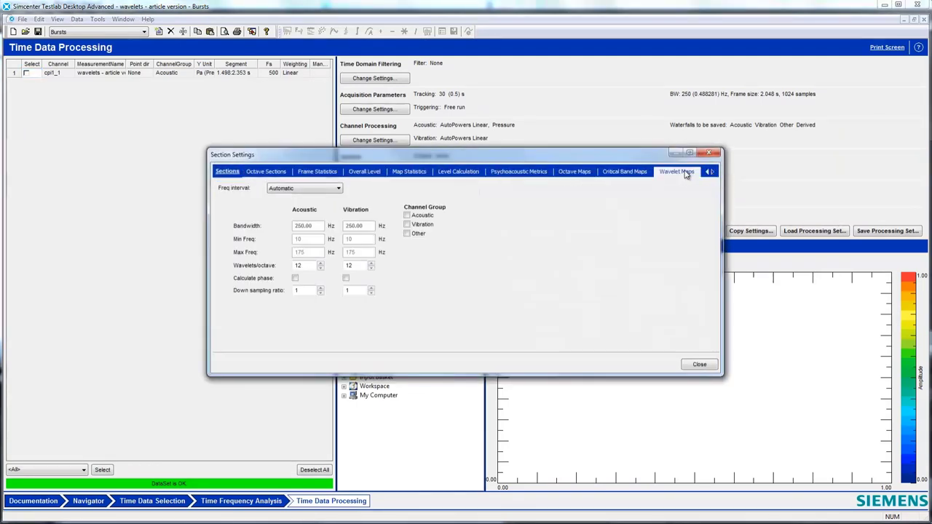